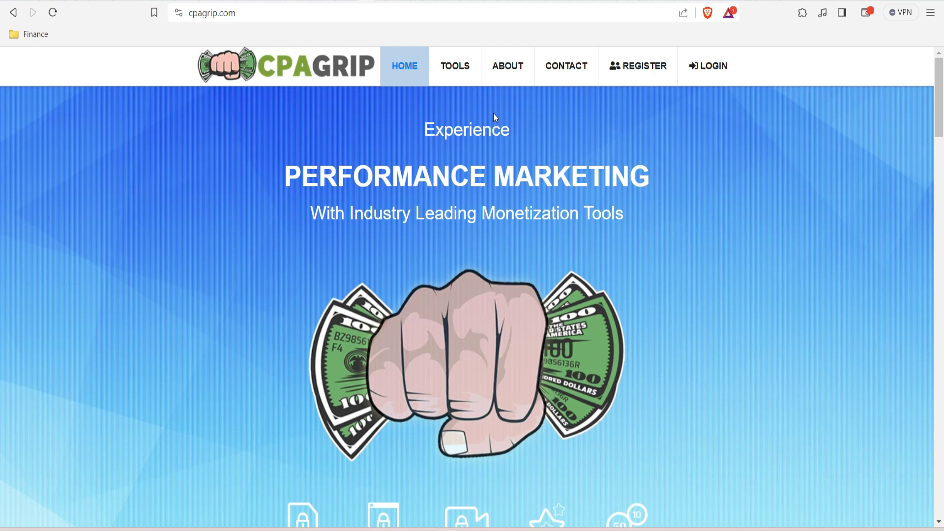
- Switch to the YouTube watch history and bring up the video "LIVE! Watch Me Use Self-Clicking For CPA Marketing in 2023"
click(551, 2)
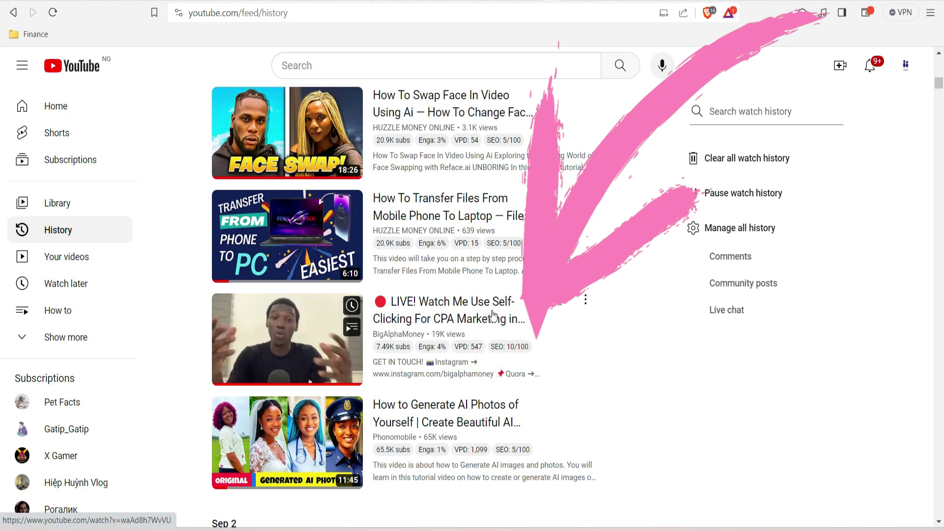
mouse_move(426, 336)
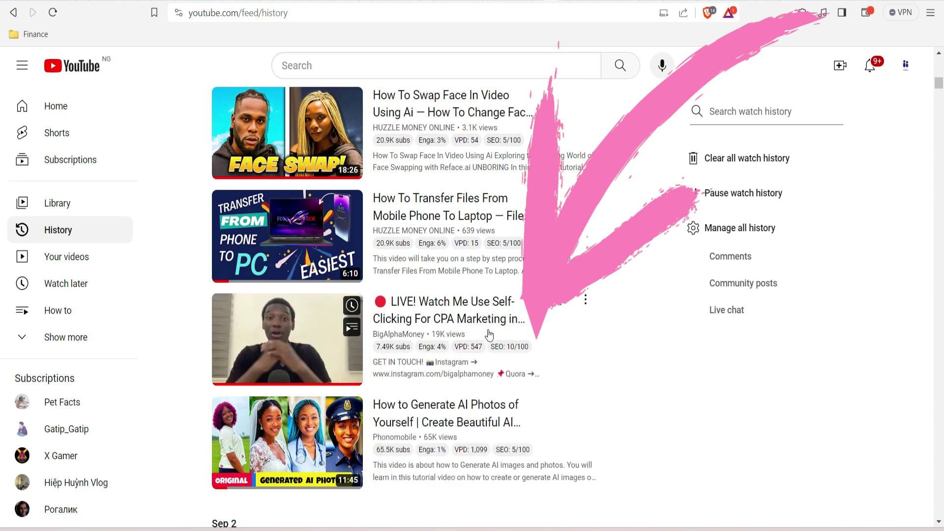
click(565, 1)
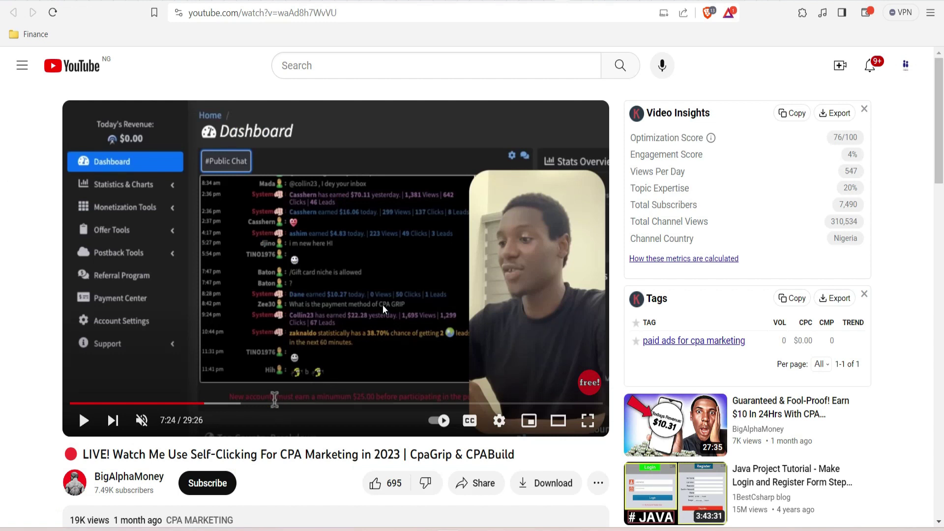
- Skim the self-clicking video to examine its CPABuild section and the Surfshark and ExpressVPN pricing pages around 4:33 to 5:36
click(298, 404)
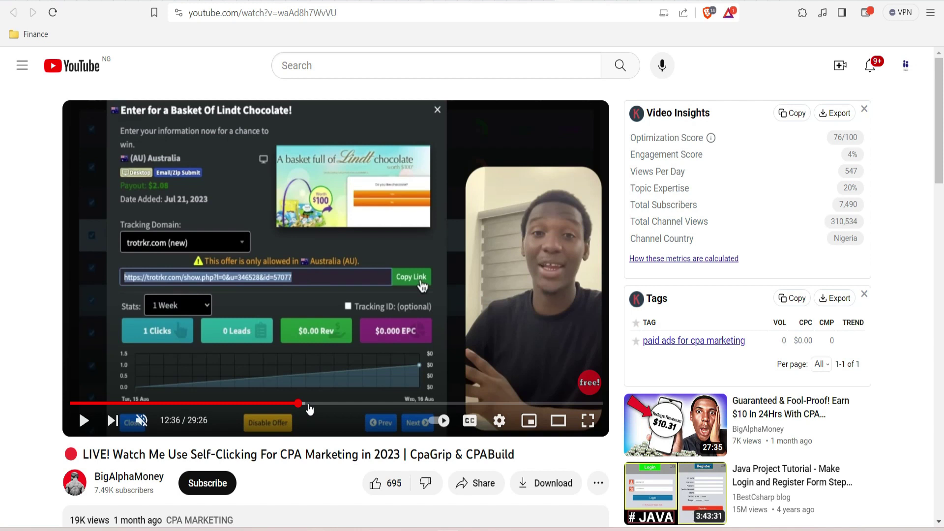
click(372, 404)
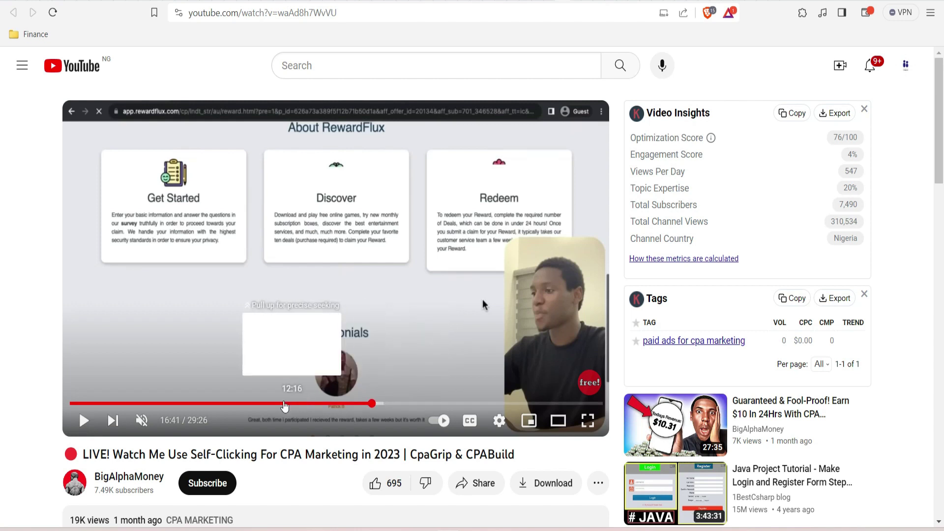
click(220, 404)
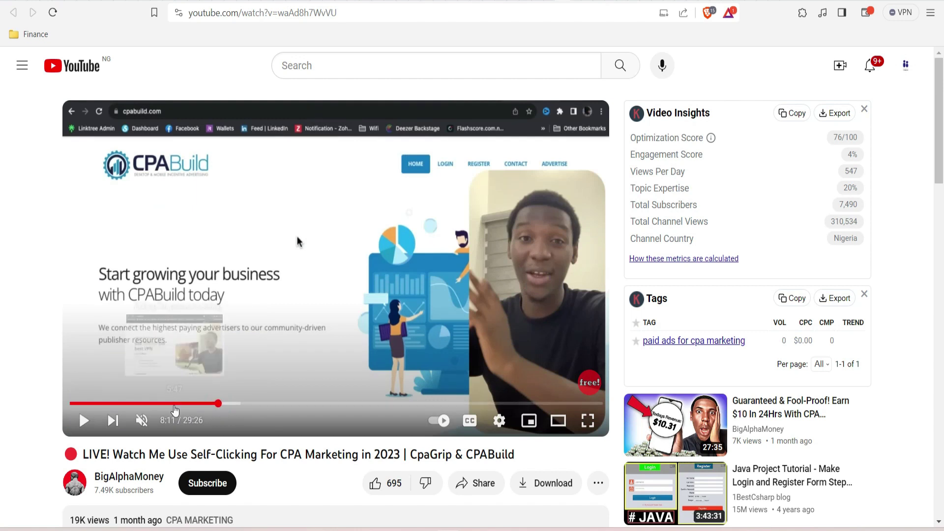
click(172, 404)
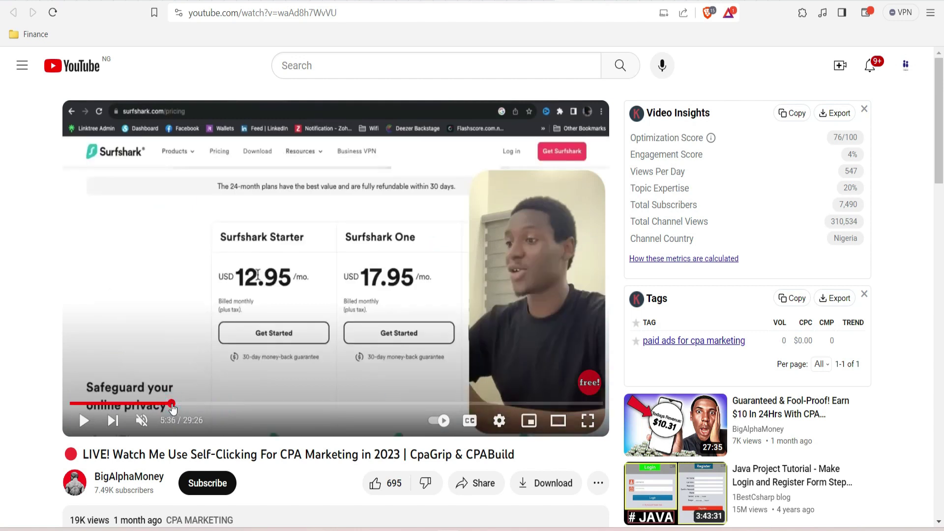
drag(172, 404, 154, 405)
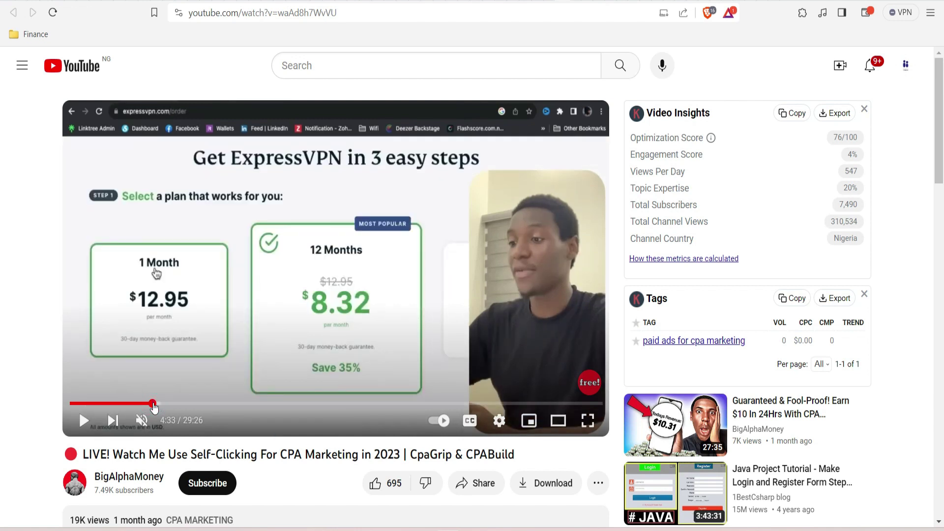
drag(154, 405, 169, 406)
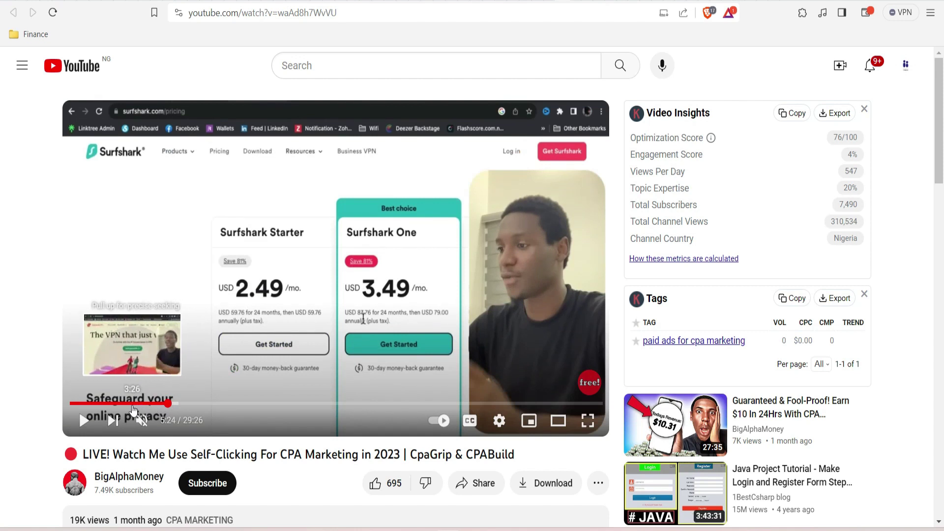
- Go back to the video's ExpressVPN introduction around 3:02 and view the expressvpn.com homepage before returning to the video
click(134, 406)
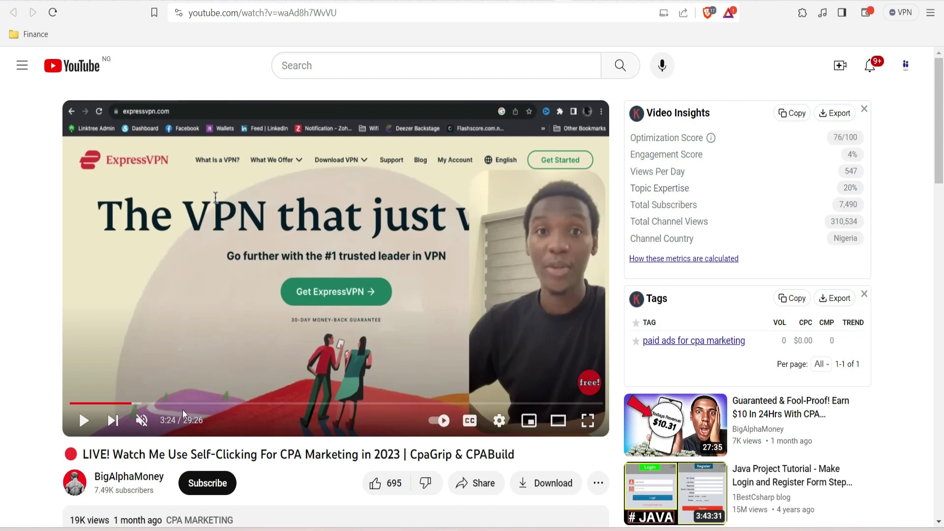
drag(132, 405, 127, 406)
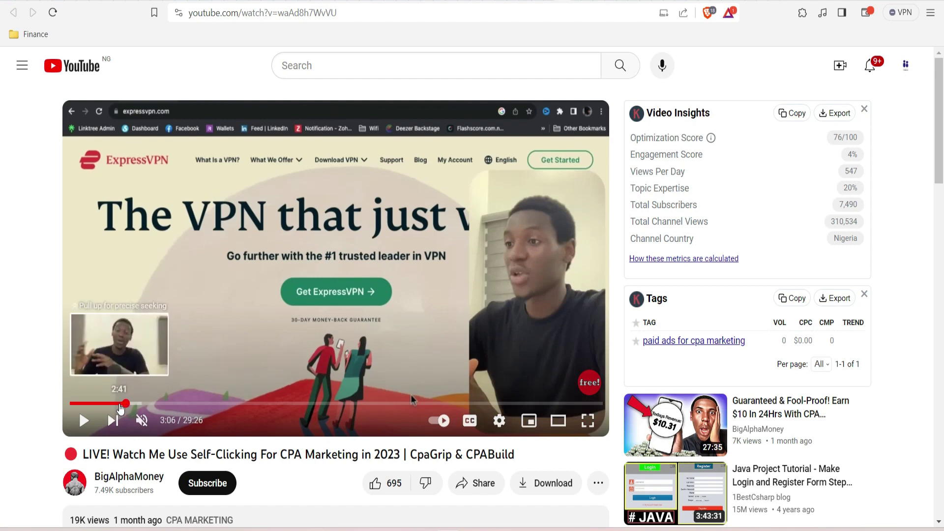
click(120, 406)
click(126, 405)
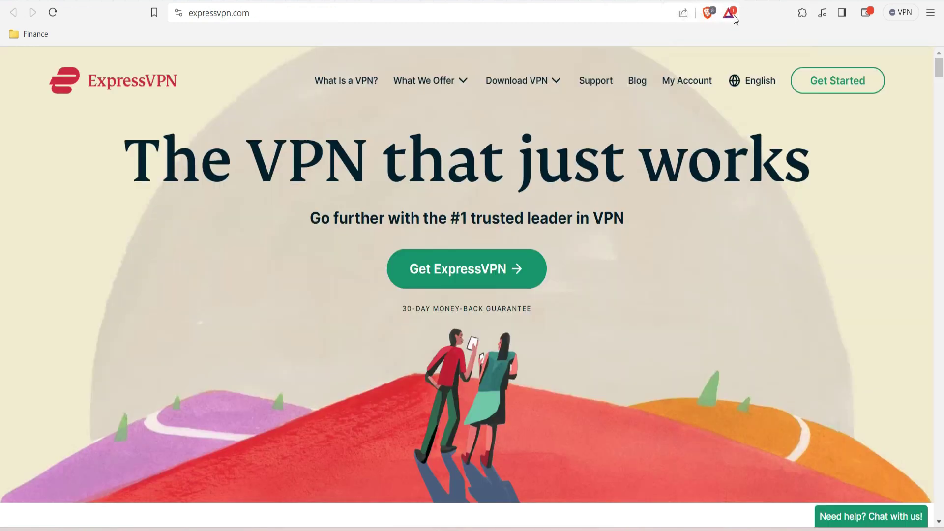
click(547, 1)
click(561, 1)
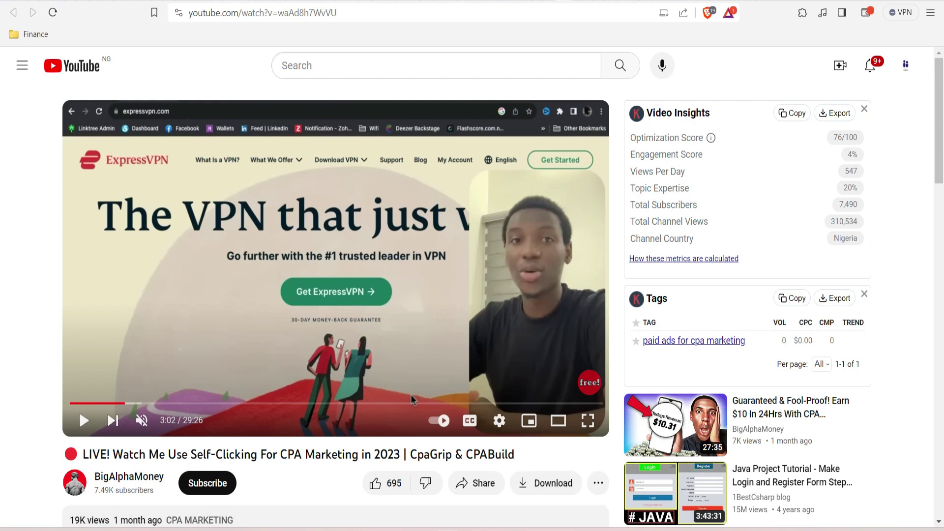
- Search the computer for "expr", launch the ExpressVPN app to view its connection screen, and minimize it
key(super)
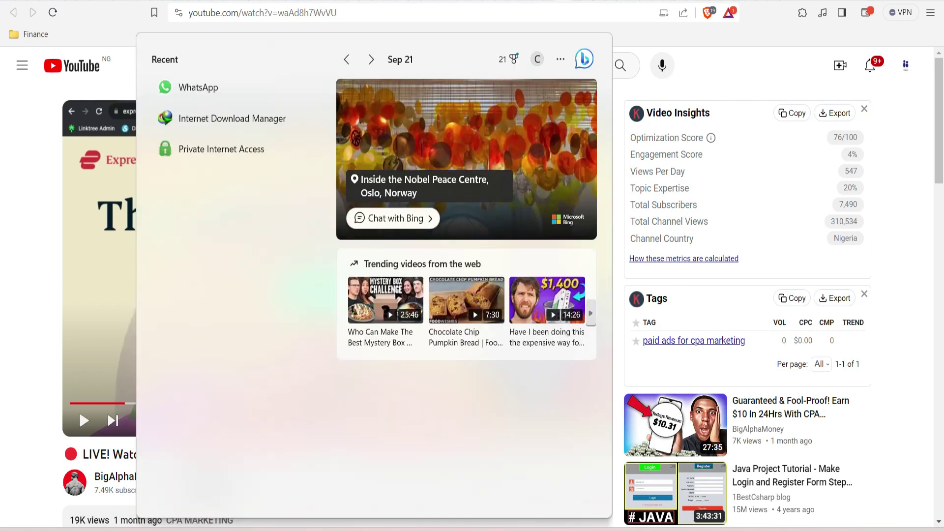
text(ex)
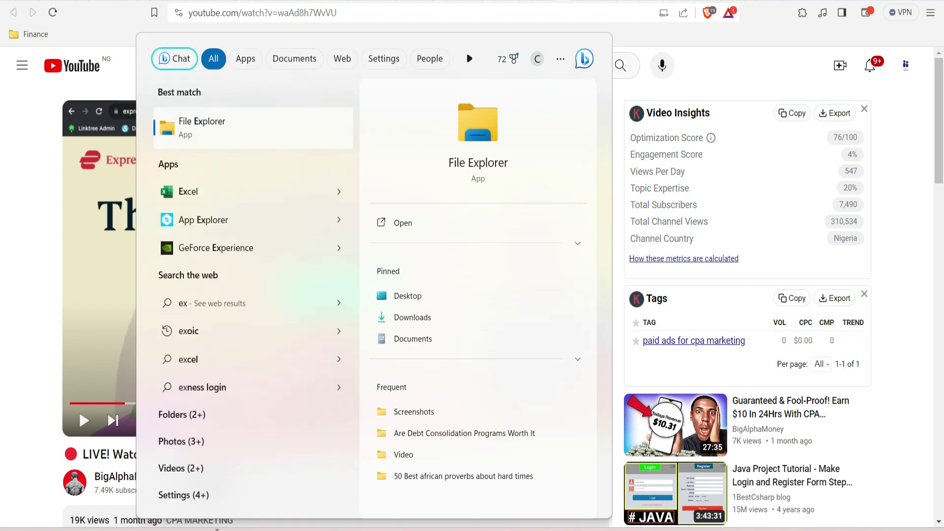
text(pr)
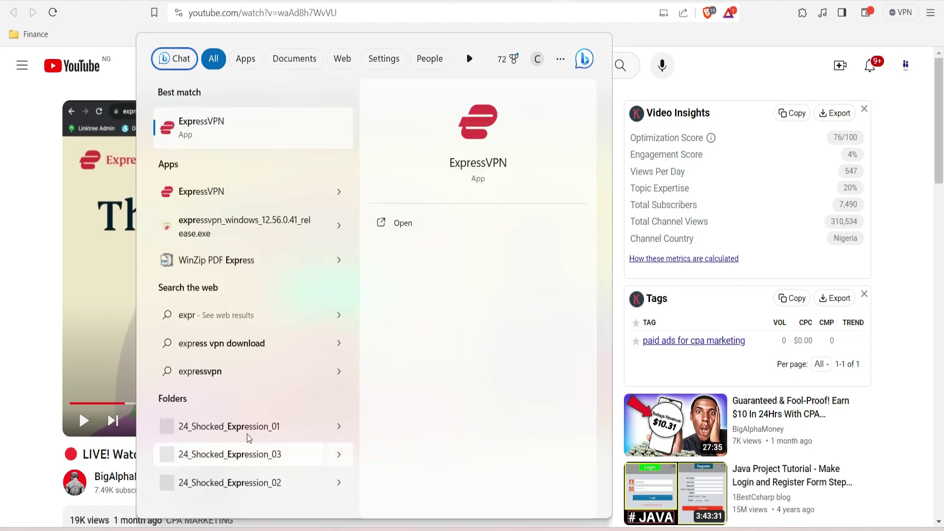
click(408, 224)
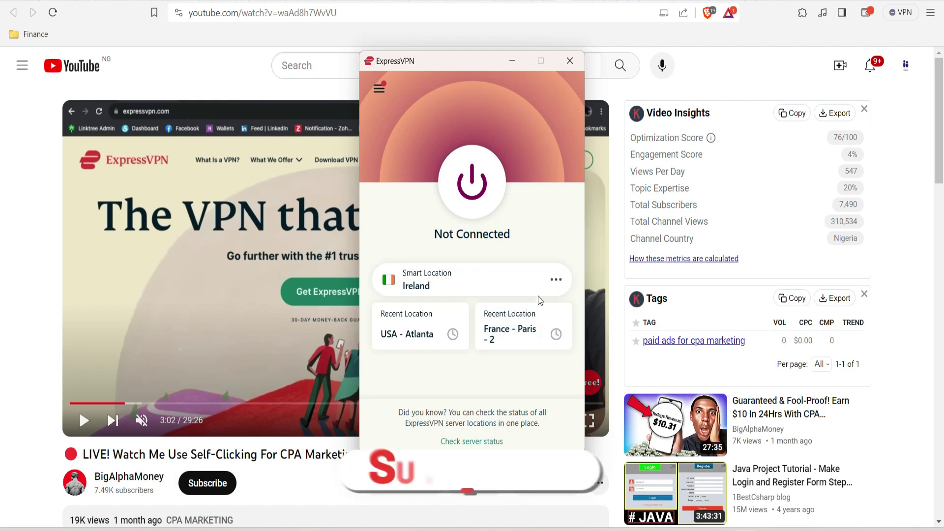
click(511, 61)
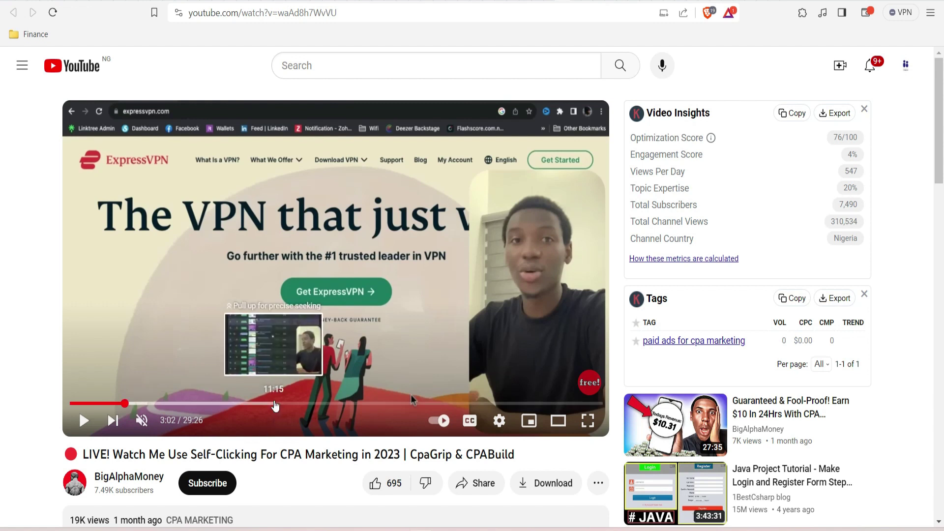
- Move back through the video from 11:15 to 8:38 to examine the offer list, country filter and dashboard sections
click(275, 404)
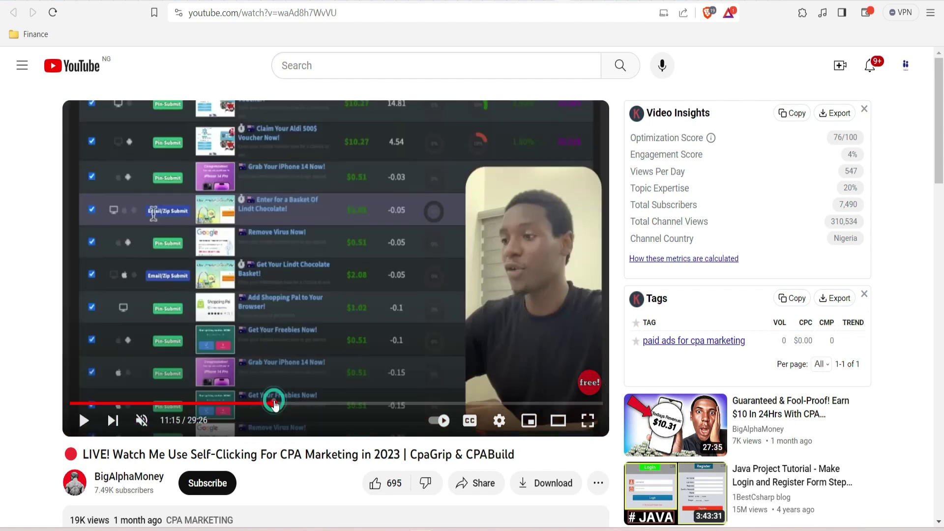
click(261, 404)
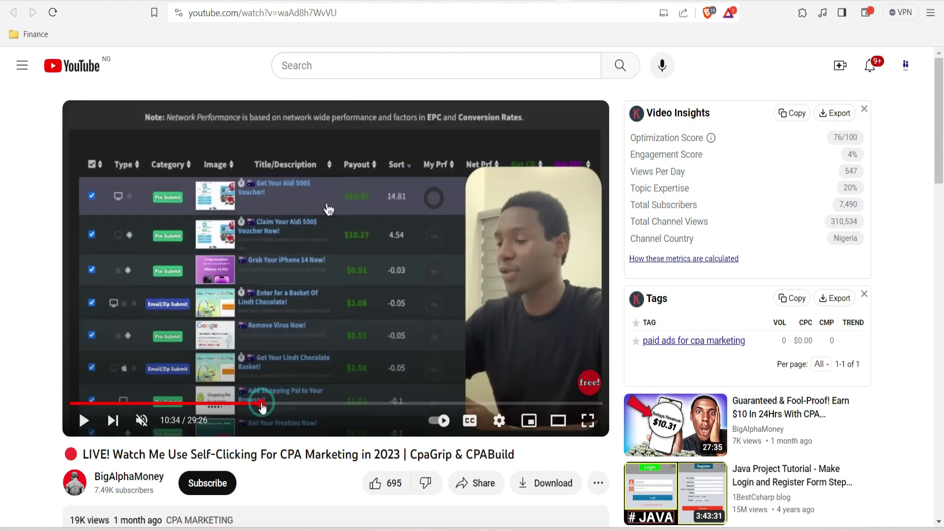
click(248, 404)
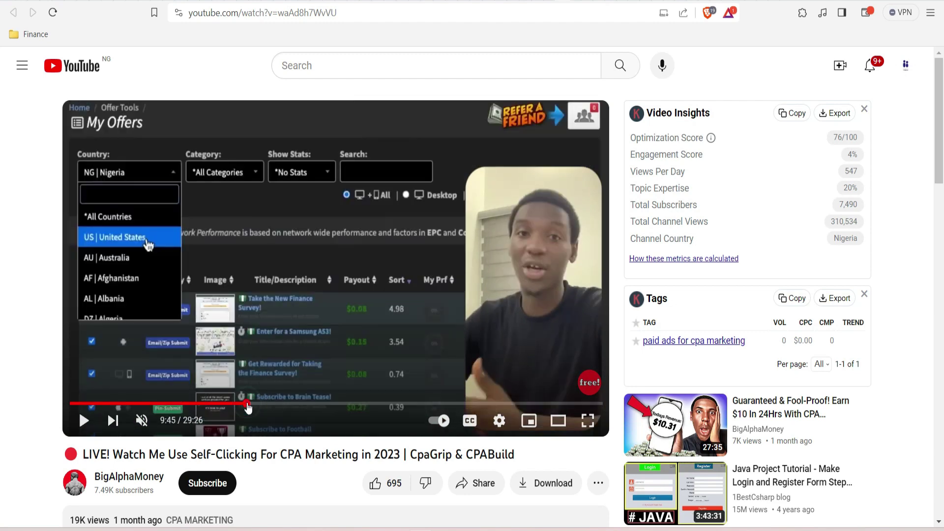
drag(241, 404, 227, 408)
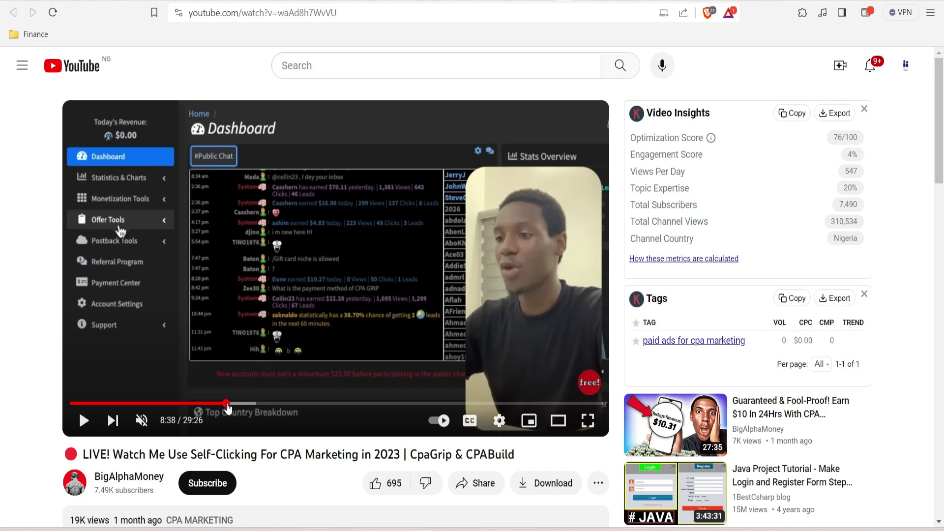
- Move forward through the video from 13:17 to 22:19 to examine the VPN connection, offer sign-up and address lookup
drag(227, 407, 310, 416)
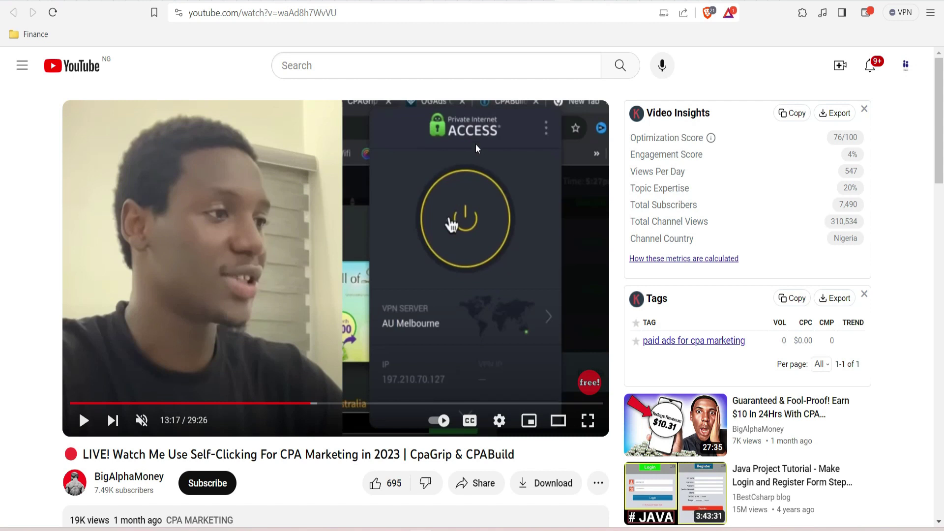
click(351, 407)
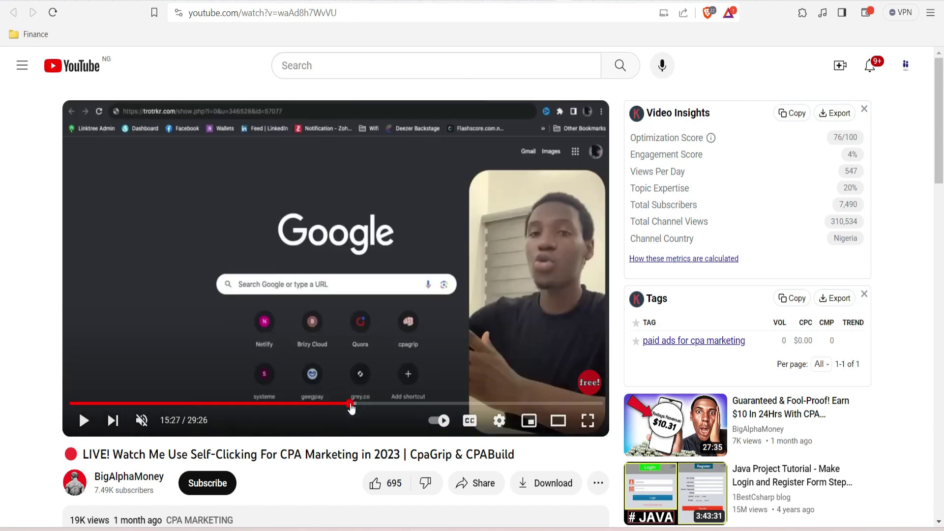
click(379, 404)
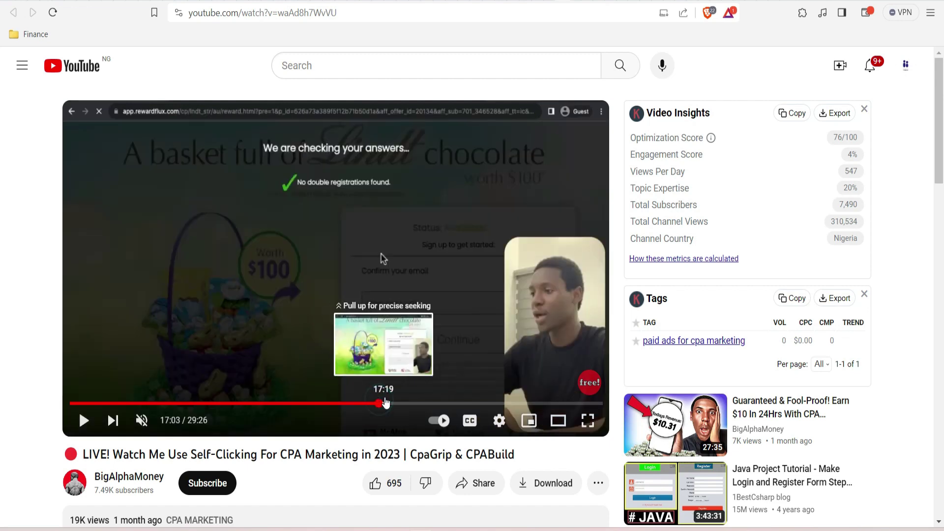
click(410, 406)
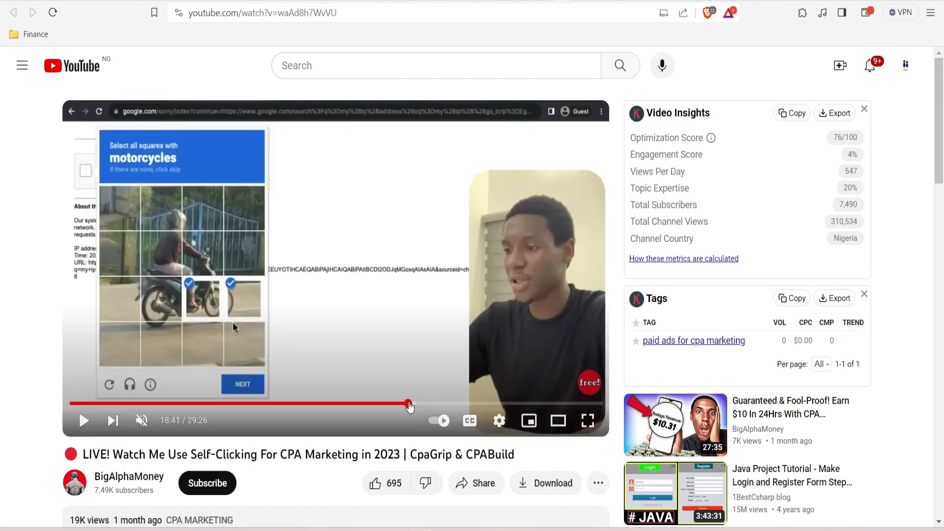
click(429, 404)
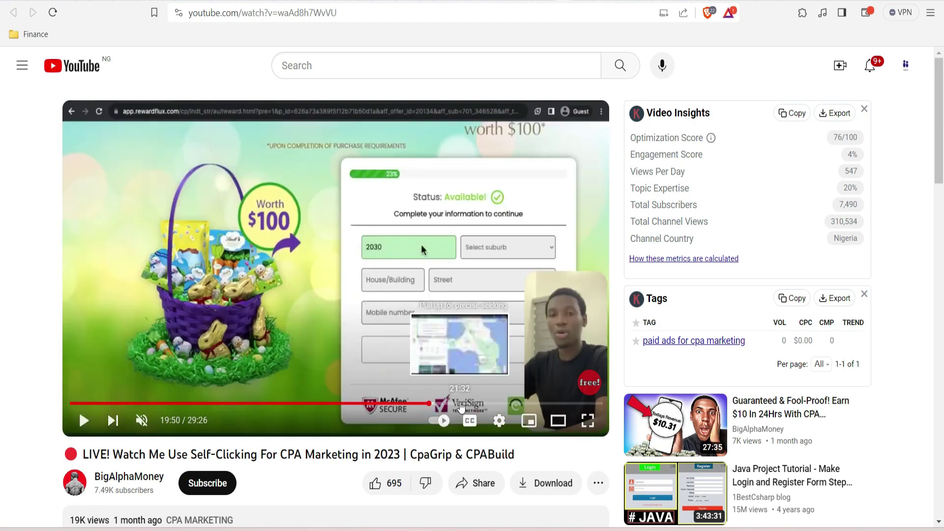
click(458, 405)
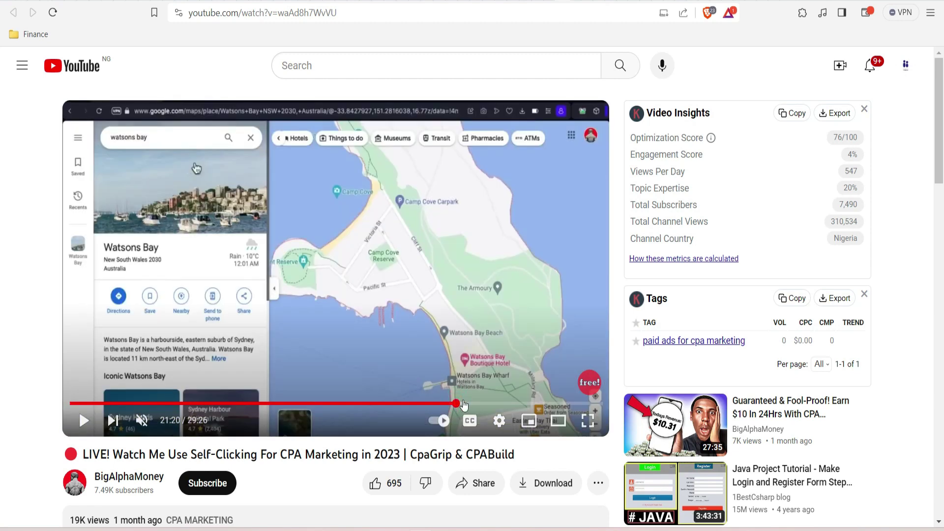
click(475, 404)
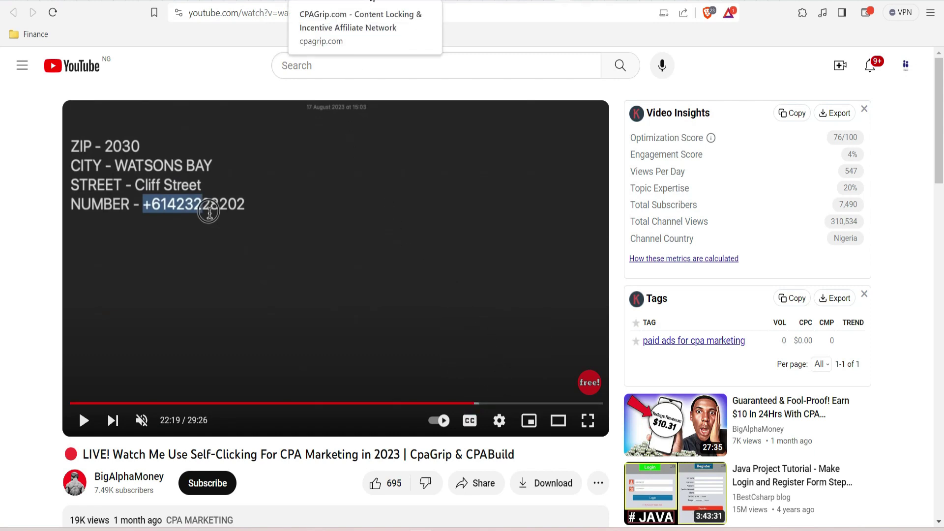
- Switch to the CPAGrip dashboard, look over the Offer Tools, and open the Stats Overview under Statistics & Charts
click(377, 1)
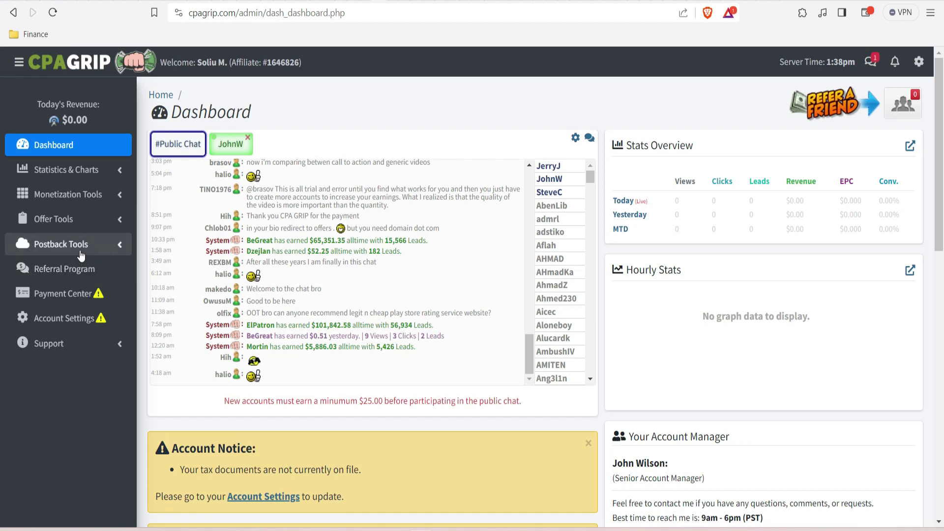
click(122, 224)
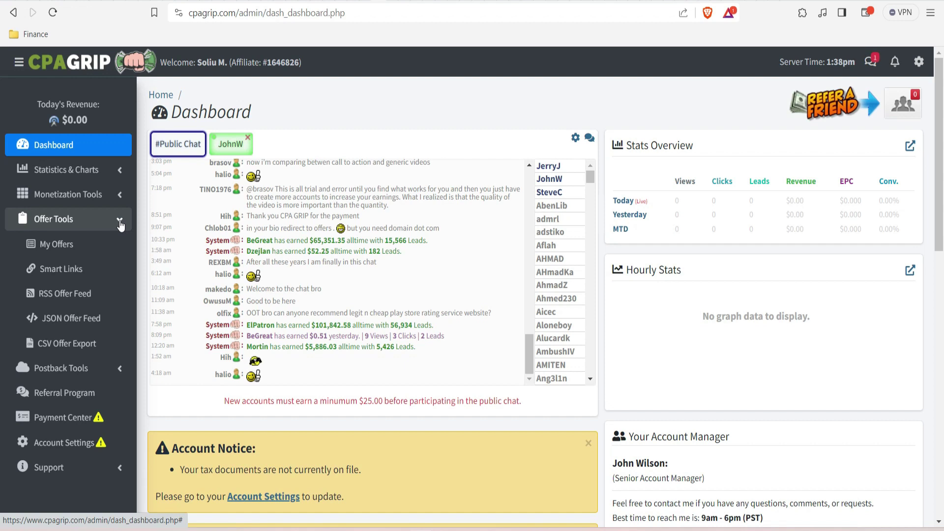
click(119, 170)
click(83, 196)
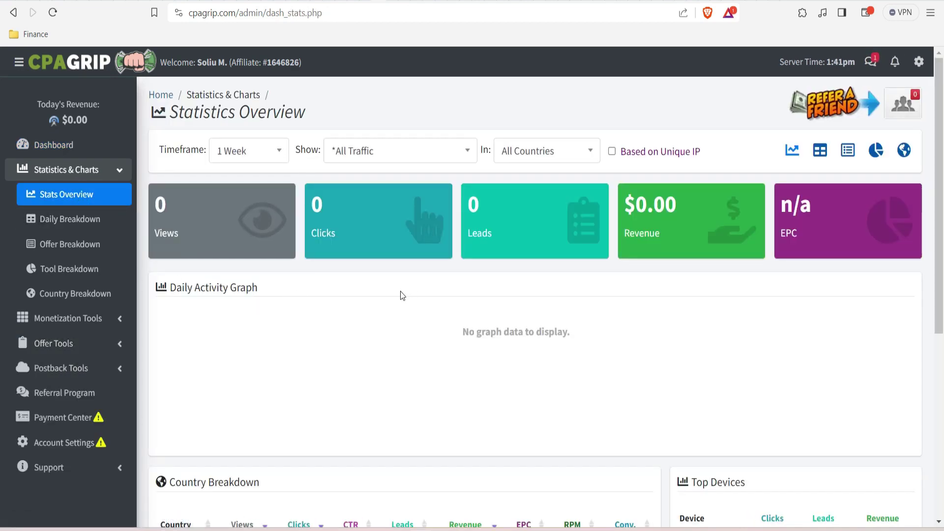
- Set the Statistics Overview timeframe to 1 Month and examine the Daily Activity Graph
click(278, 151)
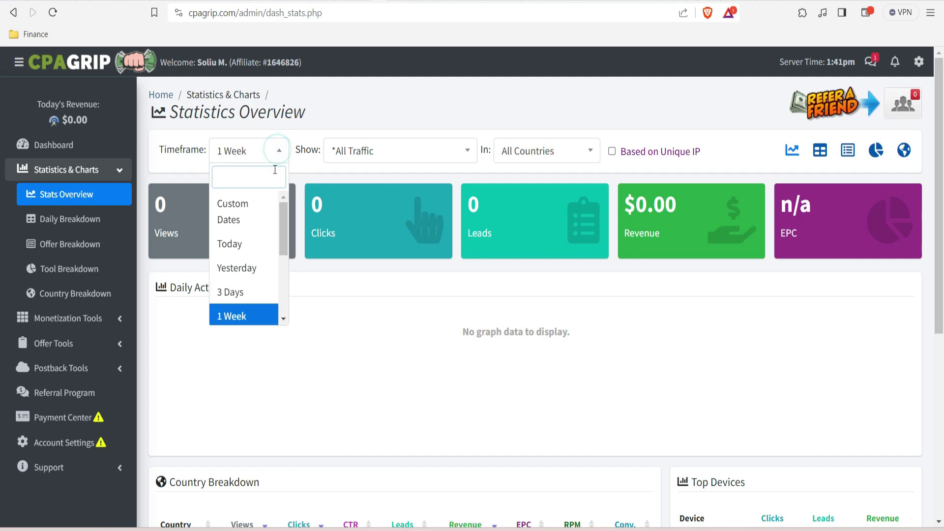
drag(285, 240, 287, 299)
click(252, 269)
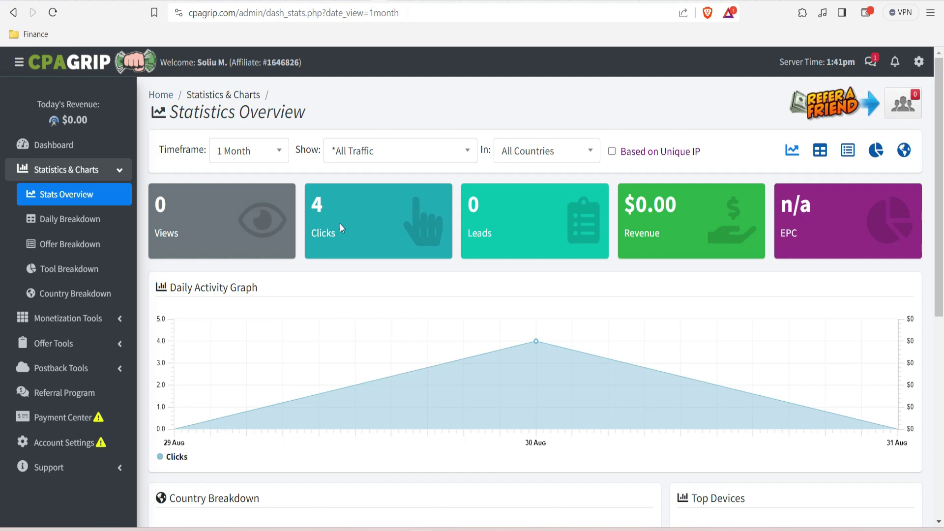
mouse_move(601, 363)
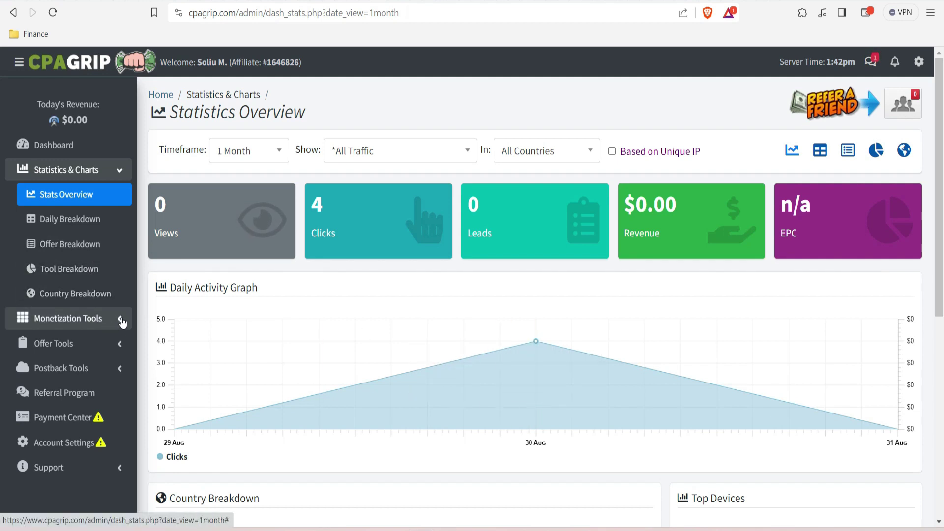
- Open My Offers under Offer Tools and filter the offers by country to GB | United Kingdom
click(120, 347)
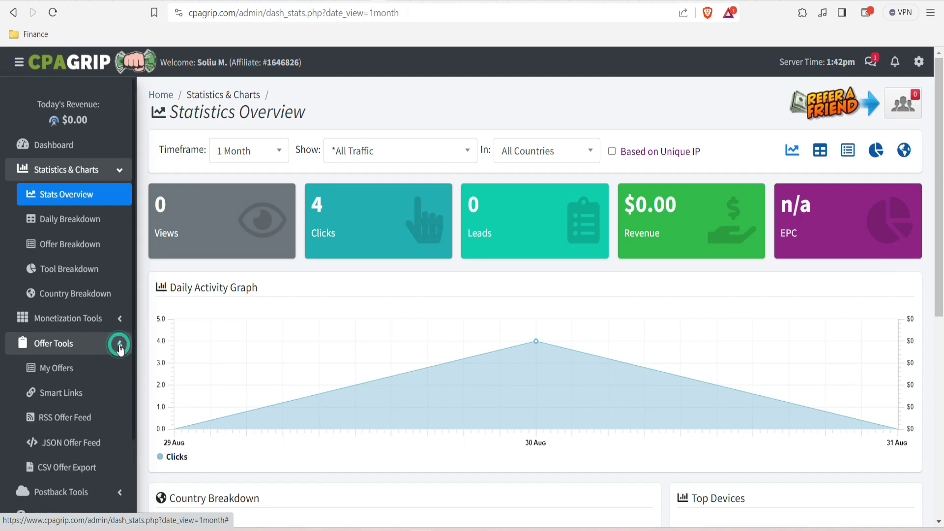
click(81, 370)
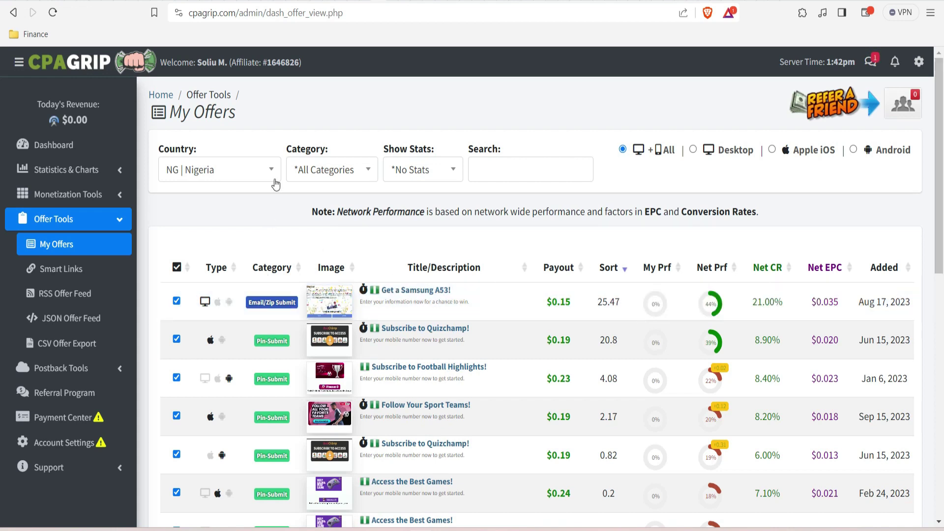
click(270, 170)
drag(276, 293, 276, 322)
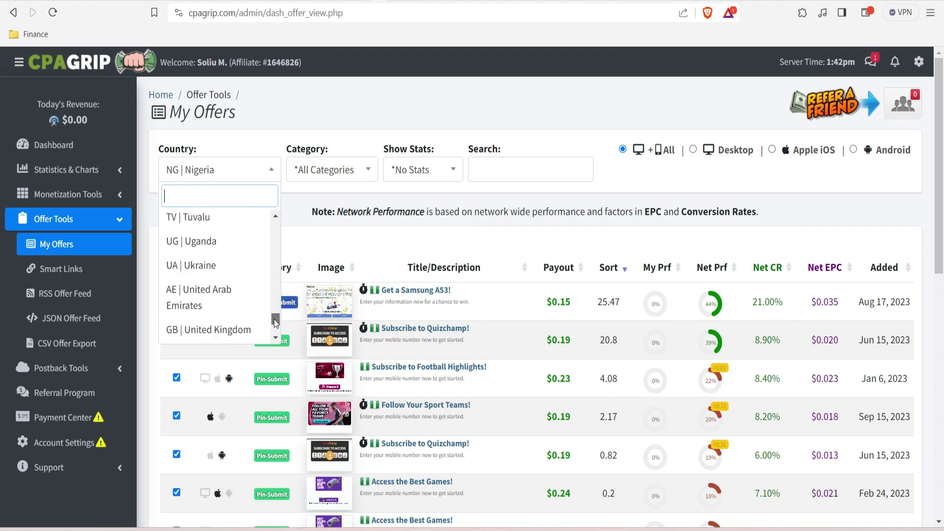
mouse_move(276, 323)
mouse_down()
mouse_move(275, 332)
mouse_move(274, 322)
mouse_up()
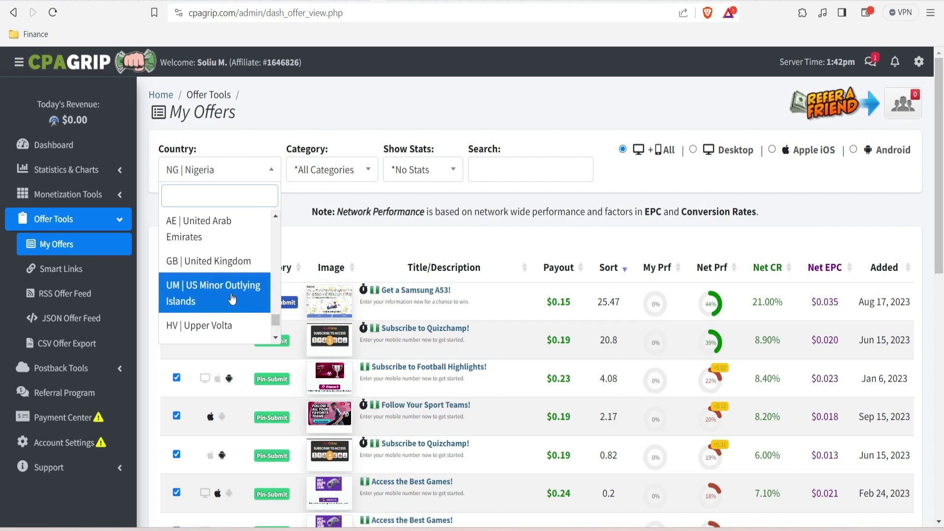
click(231, 262)
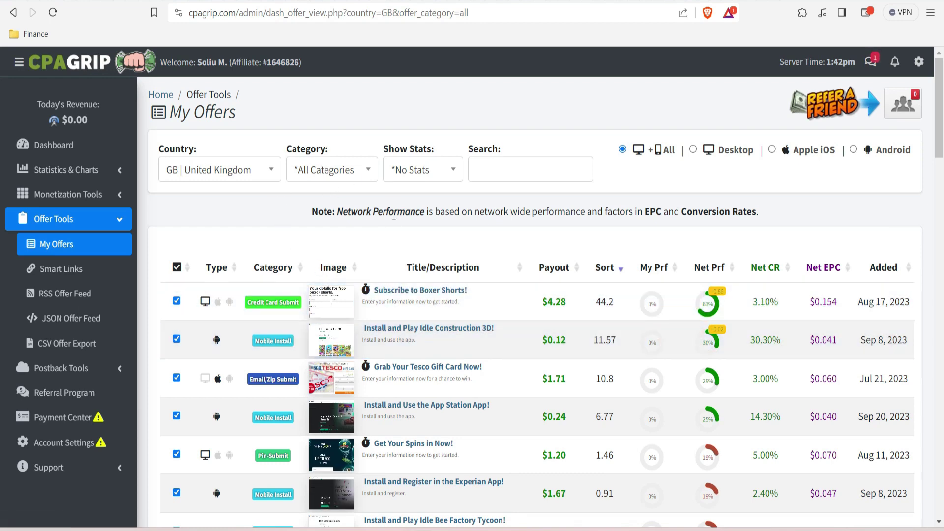
- Filter the United Kingdom offers by the Email/Zip Submit category
click(366, 178)
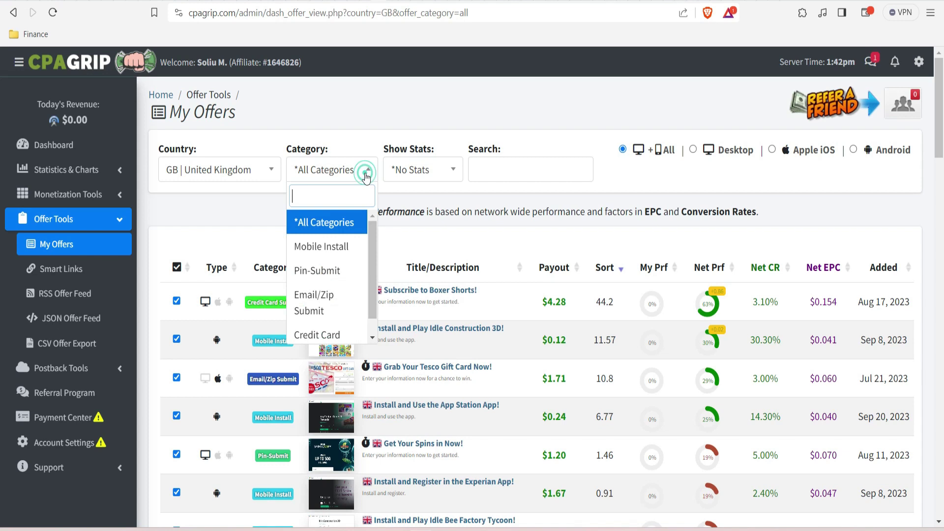
scroll(373, 256, down, 1)
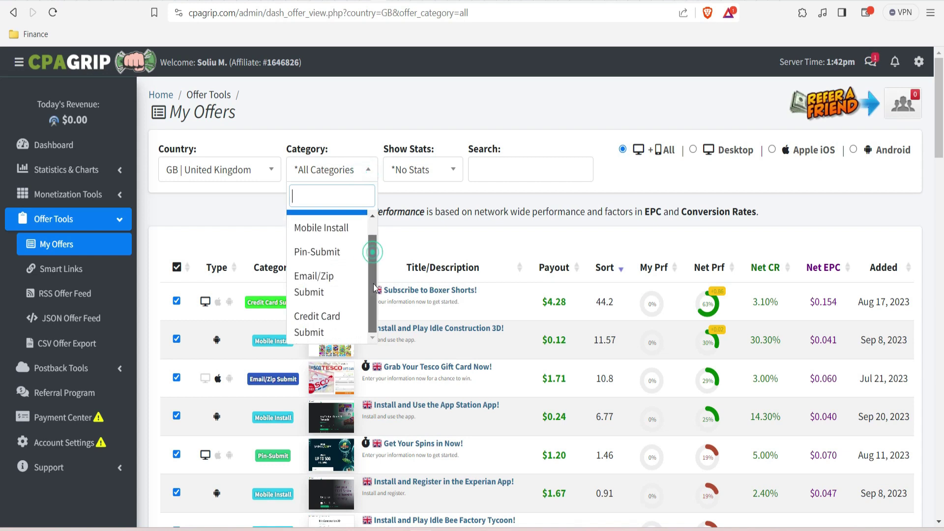
click(324, 288)
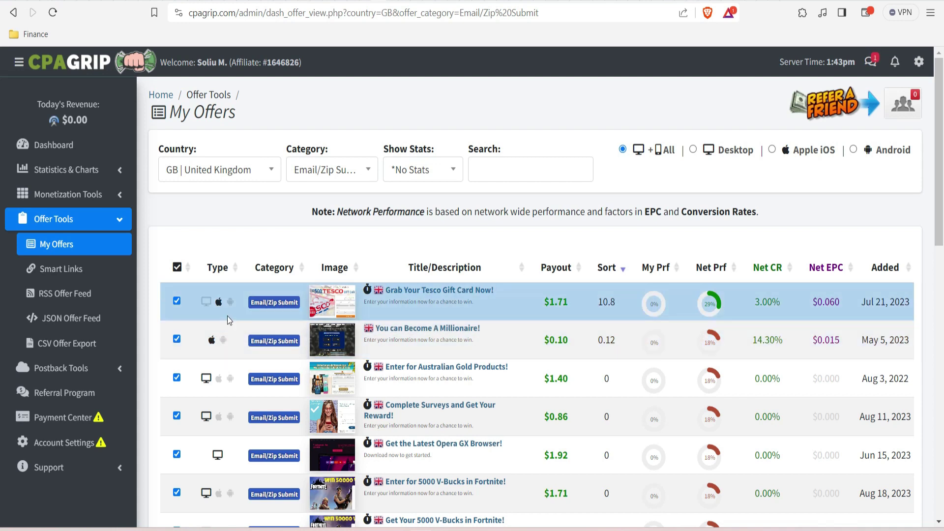
- Check the device types in the offer list, then view the details of the "Grab Your Tesco Gift Card Now!" offer and close them
mouse_move(208, 306)
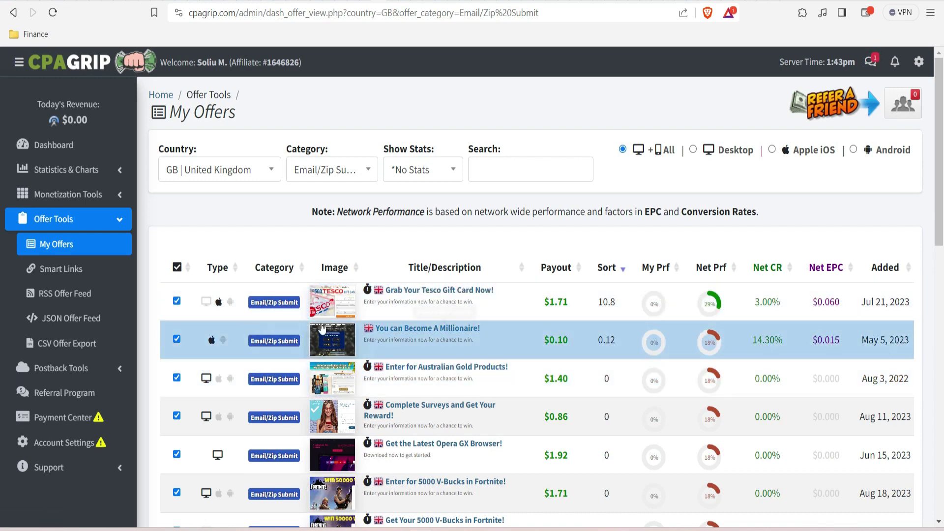
scroll(2, 232, down, 2)
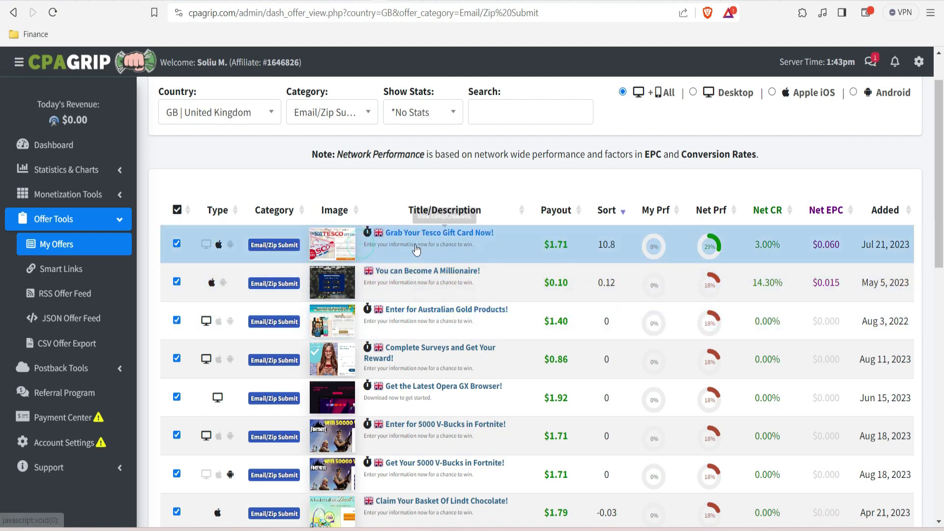
click(364, 246)
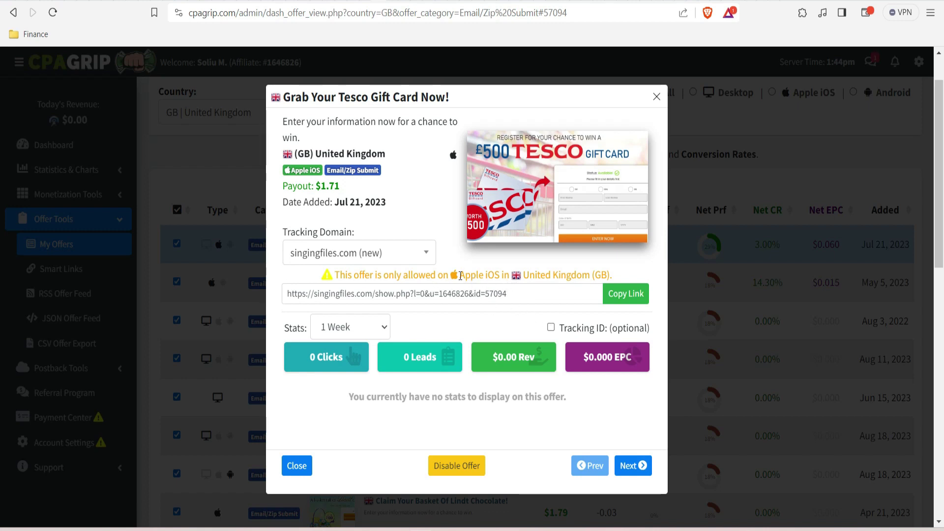
click(656, 97)
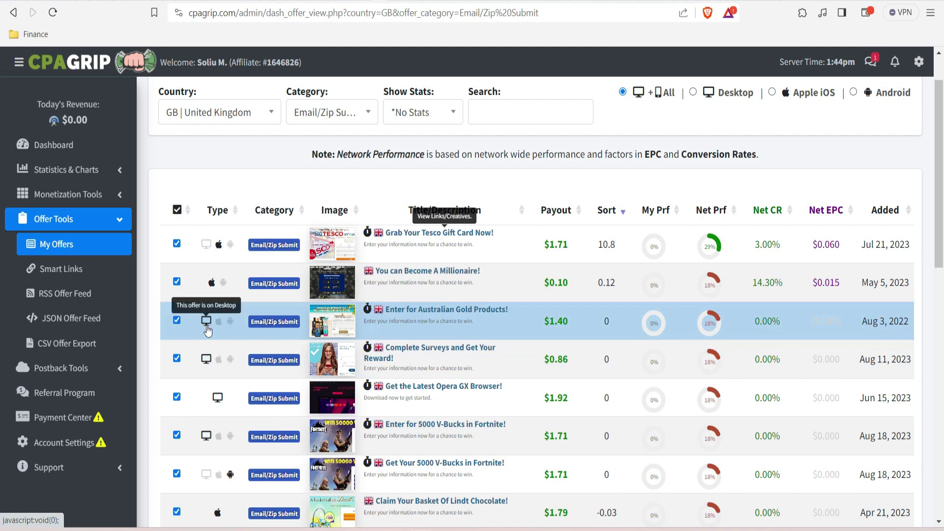
- Open the "Complete Surveys and Get Your Reward!" offer and copy its tracking link
click(392, 355)
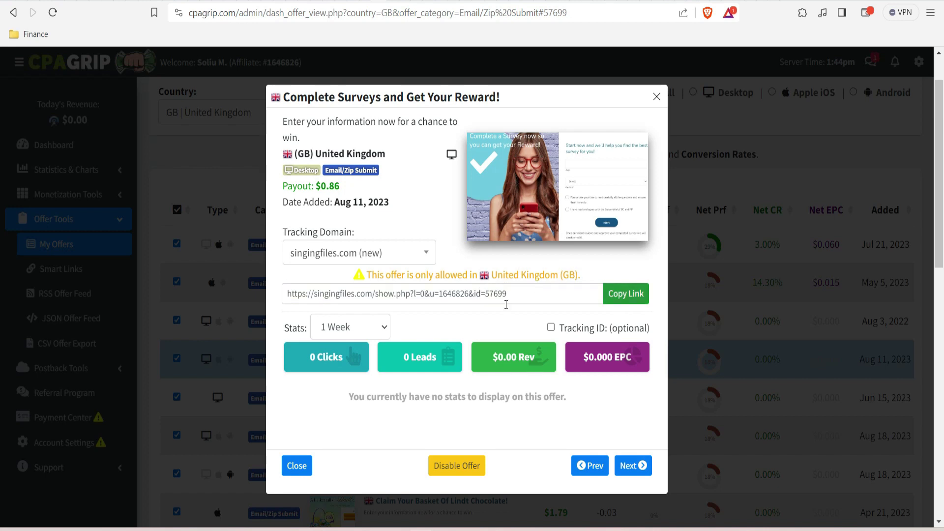
click(637, 299)
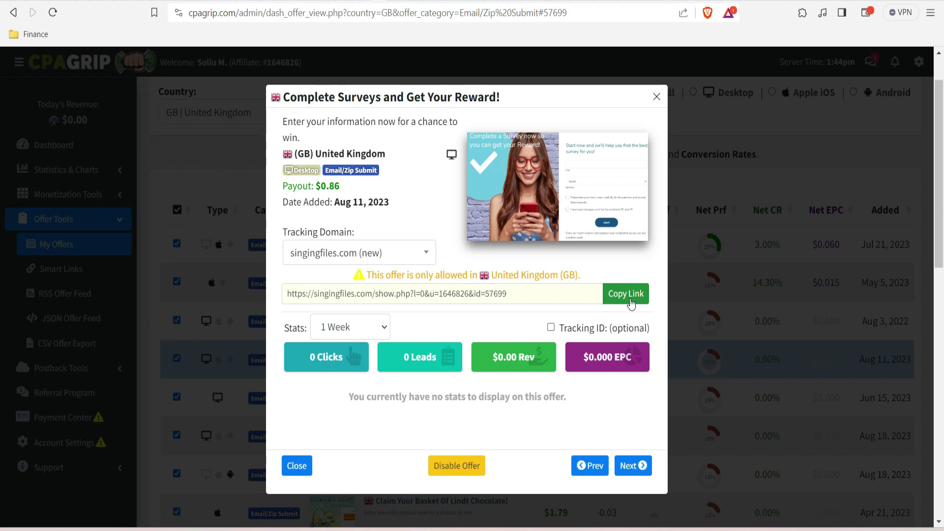